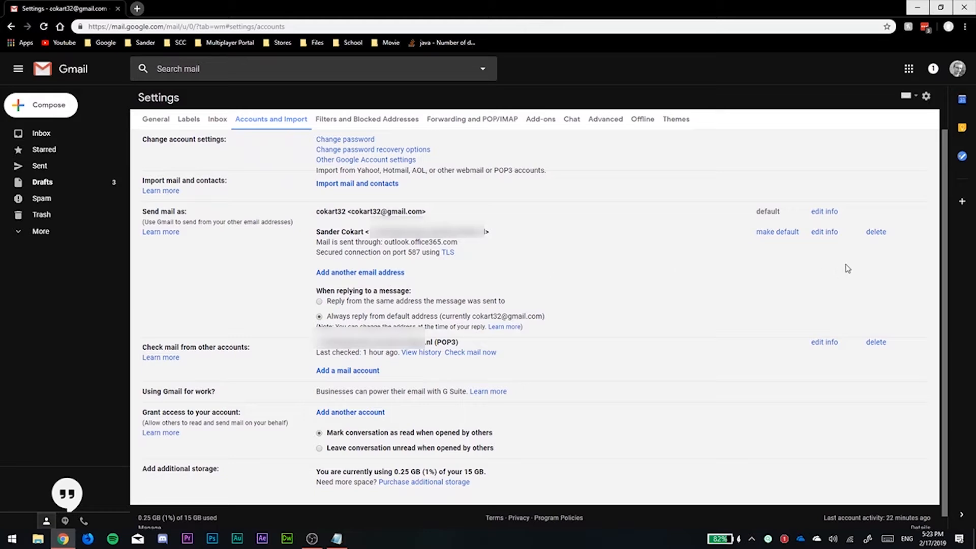
Delete the secondary address under "Send mail as" and the POP3 account under "Check mail from other accounts".
{"action": "left_click", "coordinate": [875, 232]}
{"action": "left_click", "coordinate": [583, 314]}
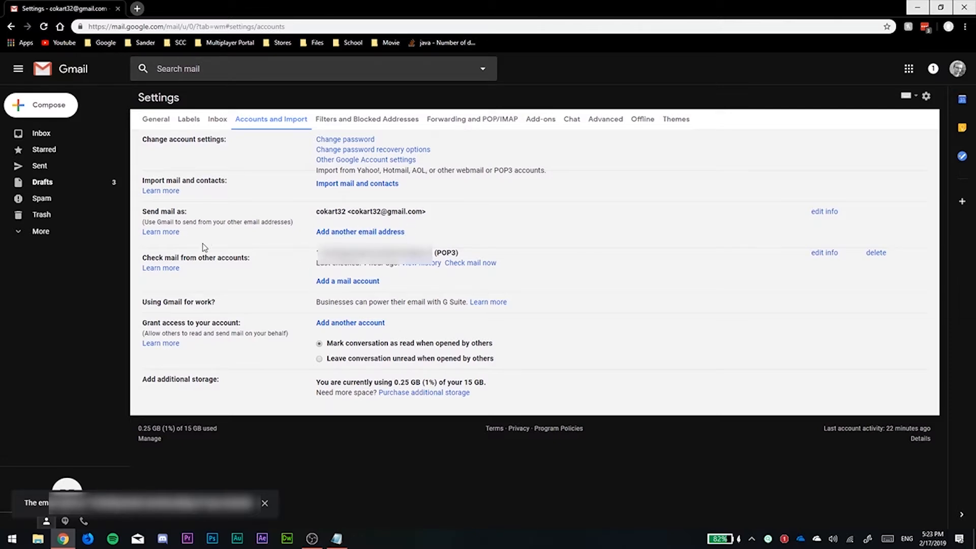
{"action": "left_click", "coordinate": [876, 253]}
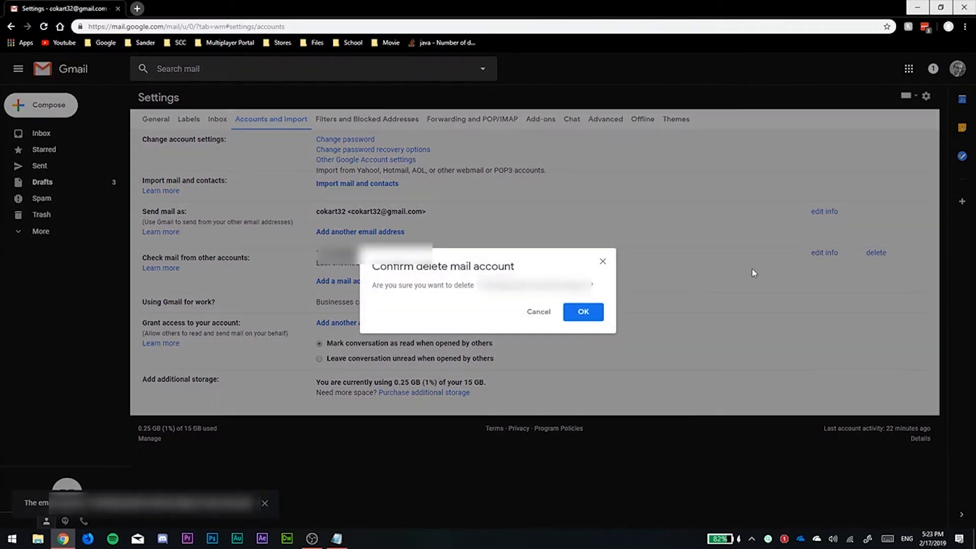
{"action": "left_click", "coordinate": [583, 314]}
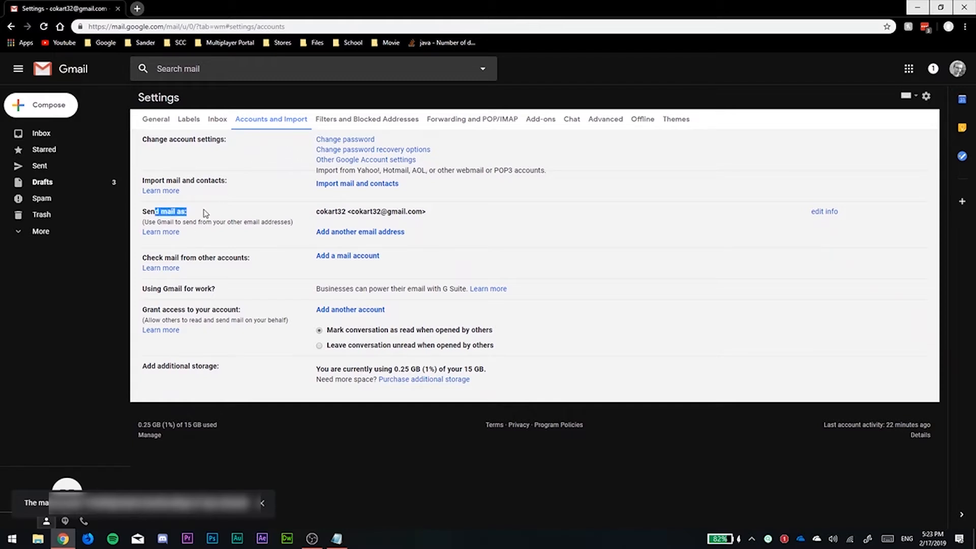
Start adding another email address to send mail as and enter the sender's full name.
{"action": "left_click", "coordinate": [376, 233]}
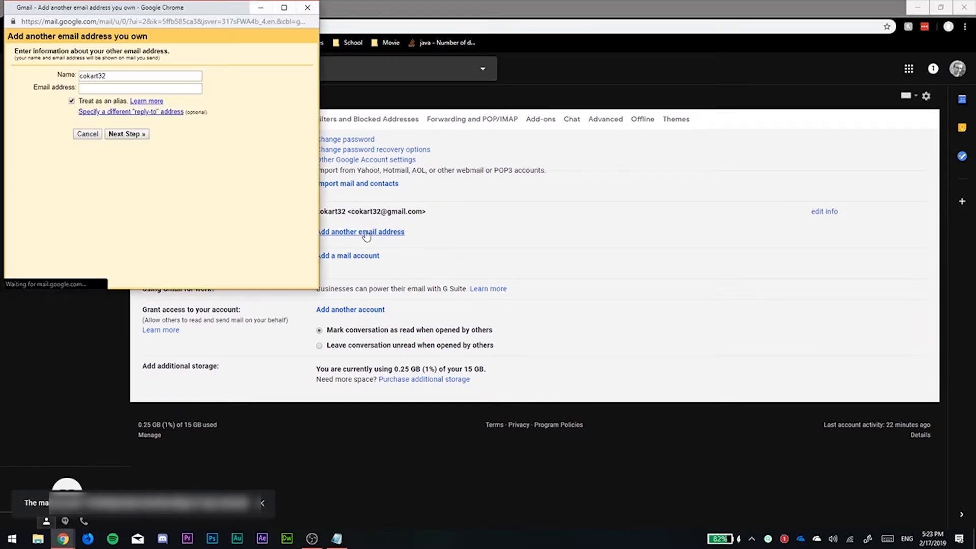
{"action": "type", "text": "Sander C"}
{"action": "key", "text": "Tab"}
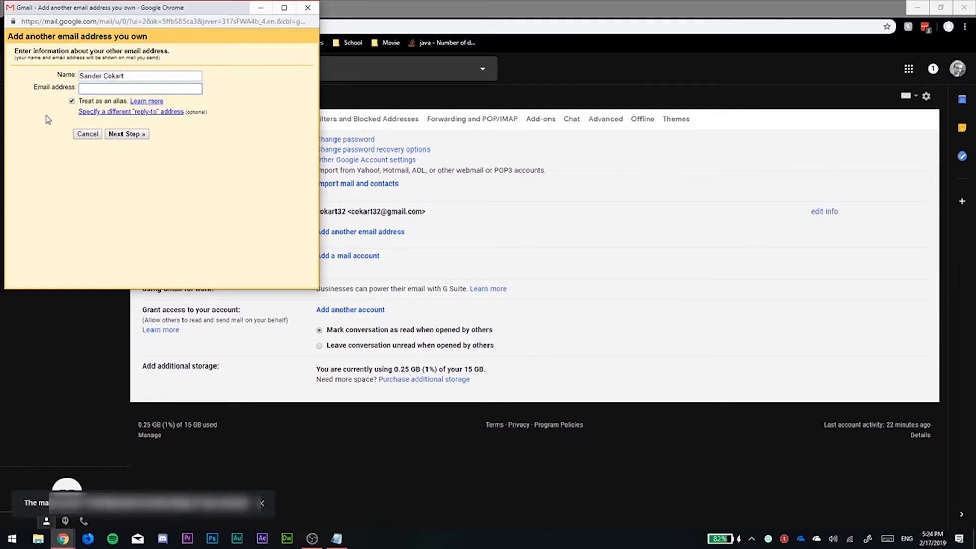
{"action": "key", "text": "BackSpace"}
{"action": "key", "text": "BackSpace"}
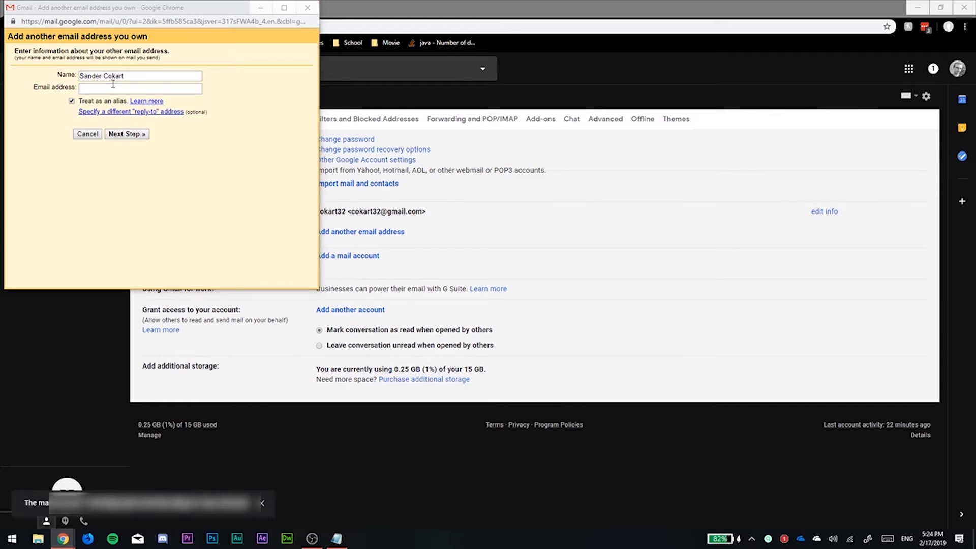
Copy the school email address from Notepad into the new sending address form and proceed to the SMTP settings.
{"action": "key", "text": "alt+Tab"}
{"action": "key", "text": "ctrl+a"}
{"action": "key", "text": "ctrl+c"}
{"action": "key", "text": "alt+Tab"}
{"action": "key", "text": "ctrl+v"}
{"action": "left_click", "coordinate": [128, 134]}
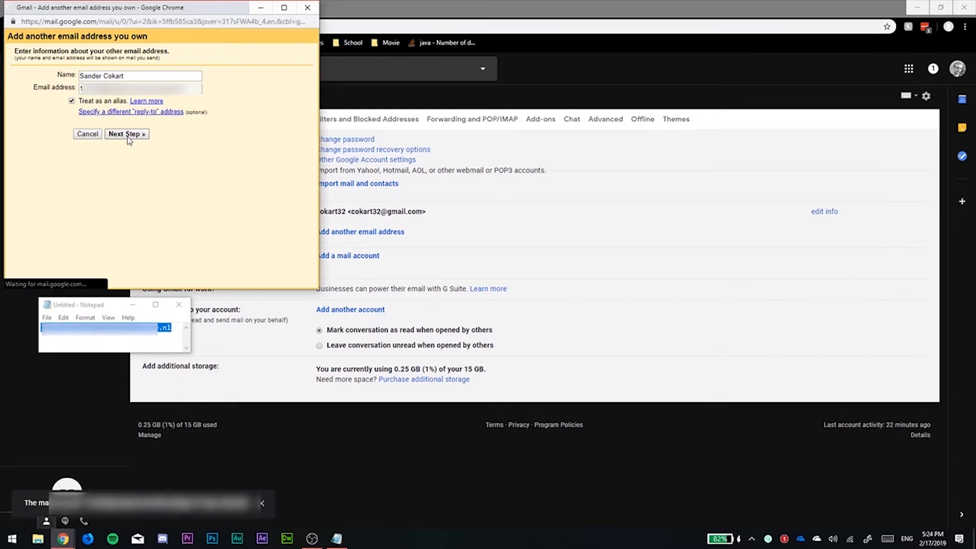
Search Google for "office 365 smpt" in a new browser tab and expand "What is the SMTP server for Office 365?".
{"action": "left_click", "coordinate": [142, 86]}
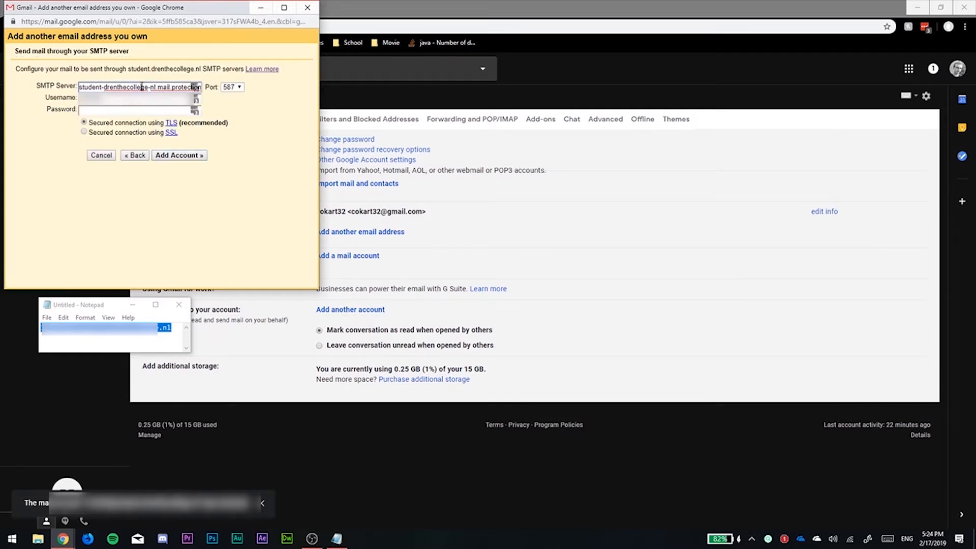
{"action": "double_click", "coordinate": [141, 87]}
{"action": "left_click", "coordinate": [360, 88]}
{"action": "left_click", "coordinate": [135, 8]}
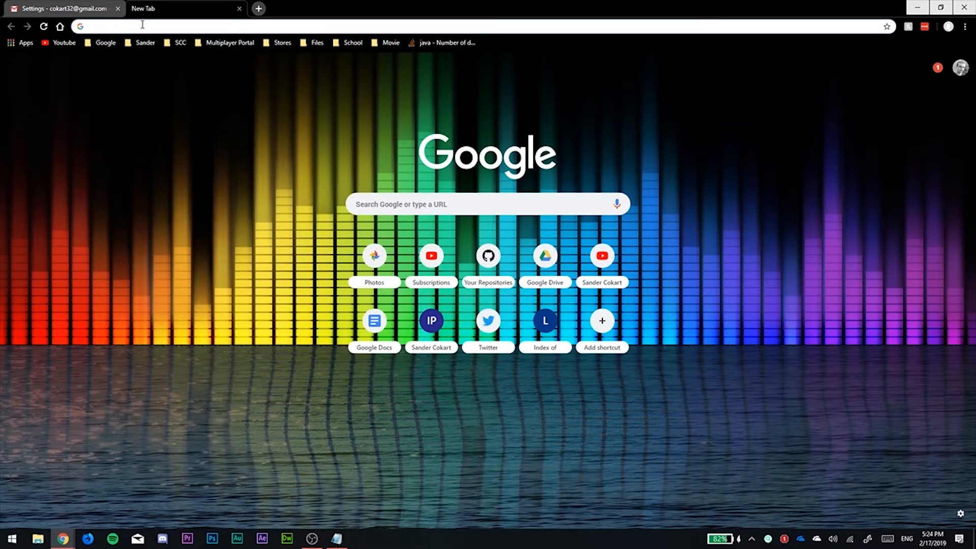
{"action": "type", "text": "office"}
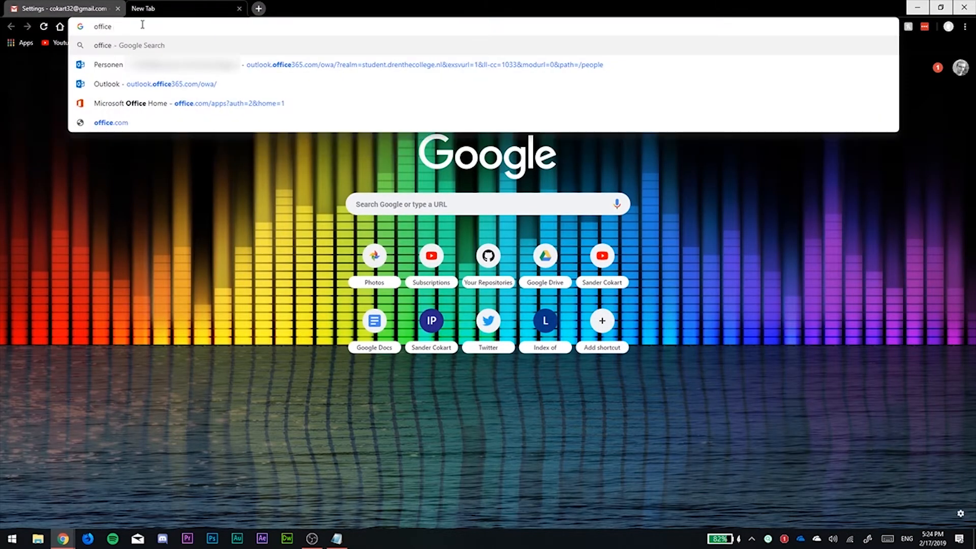
{"action": "type", "text": " 365"}
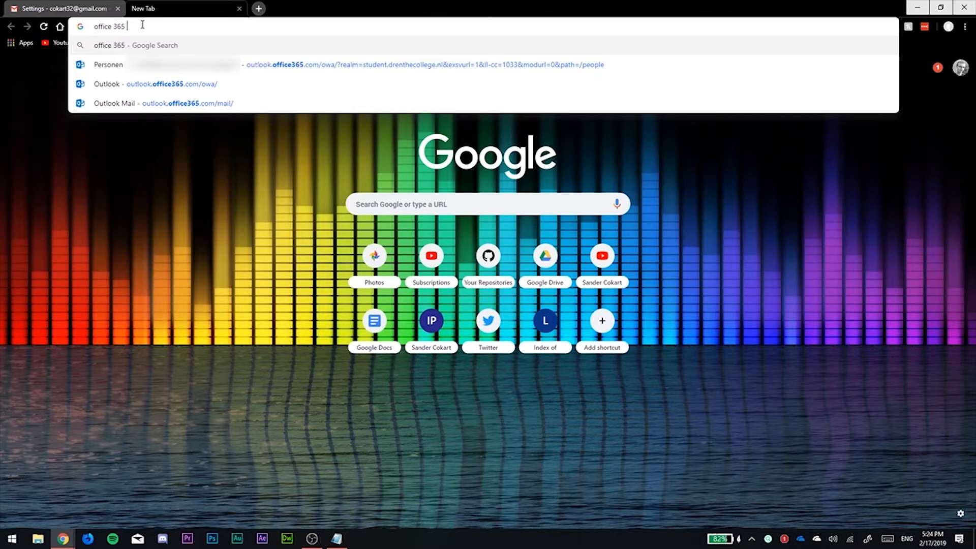
{"action": "type", "text": " smpt"}
{"action": "key", "text": "Return"}
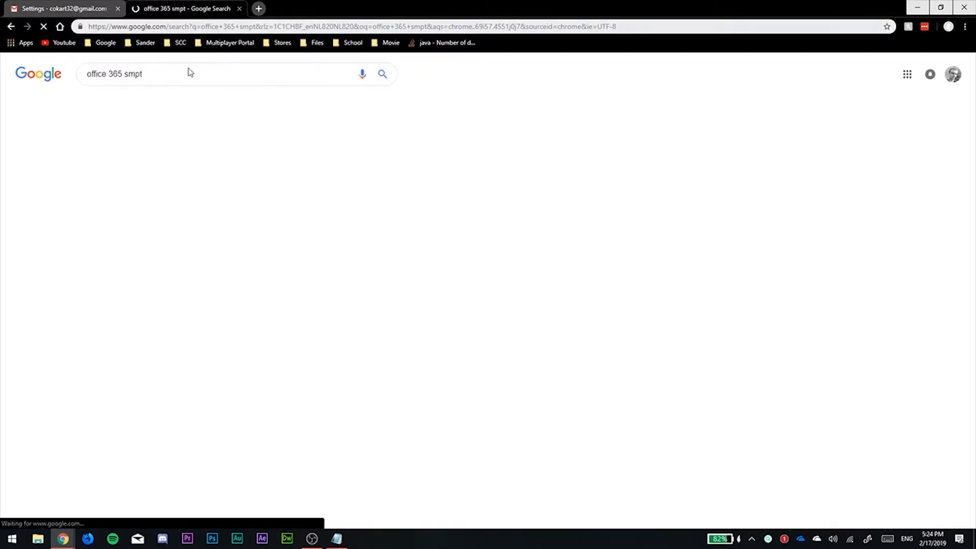
{"action": "left_click", "coordinate": [222, 273]}
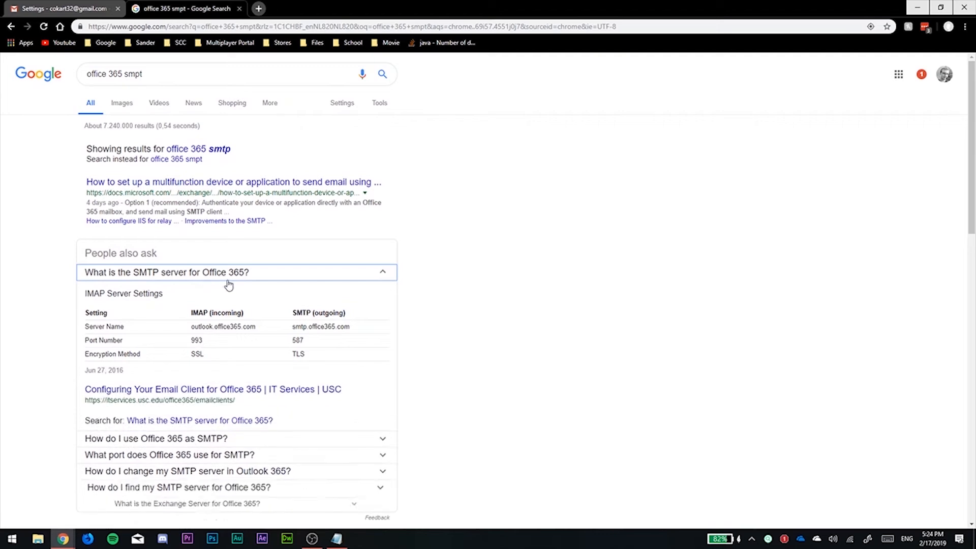
Copy the outgoing server name smtp.office365.com from the search result and enter it as the SMTP server for the new address.
{"action": "left_click_drag", "start_coordinate": [350, 327], "coordinate": [295, 329]}
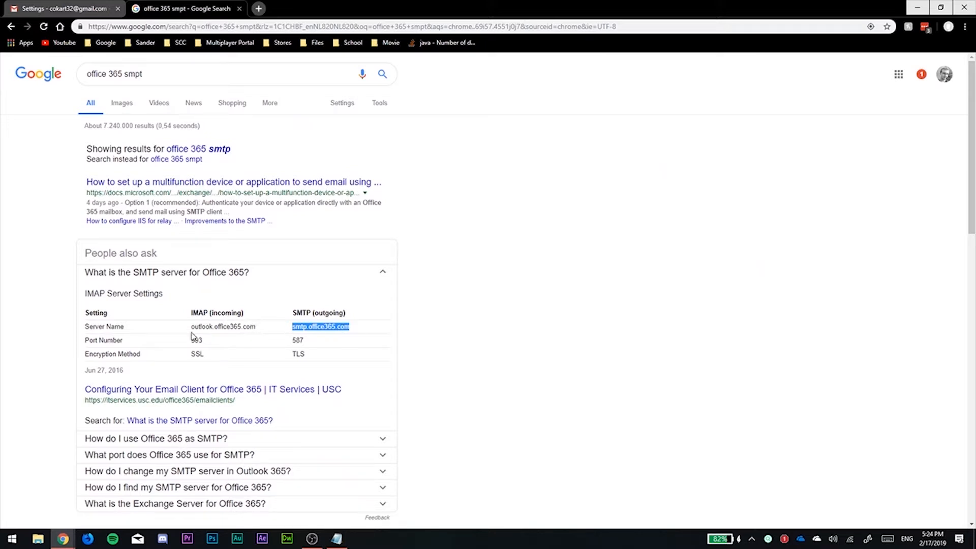
{"action": "left_click_drag", "start_coordinate": [192, 328], "coordinate": [259, 331]}
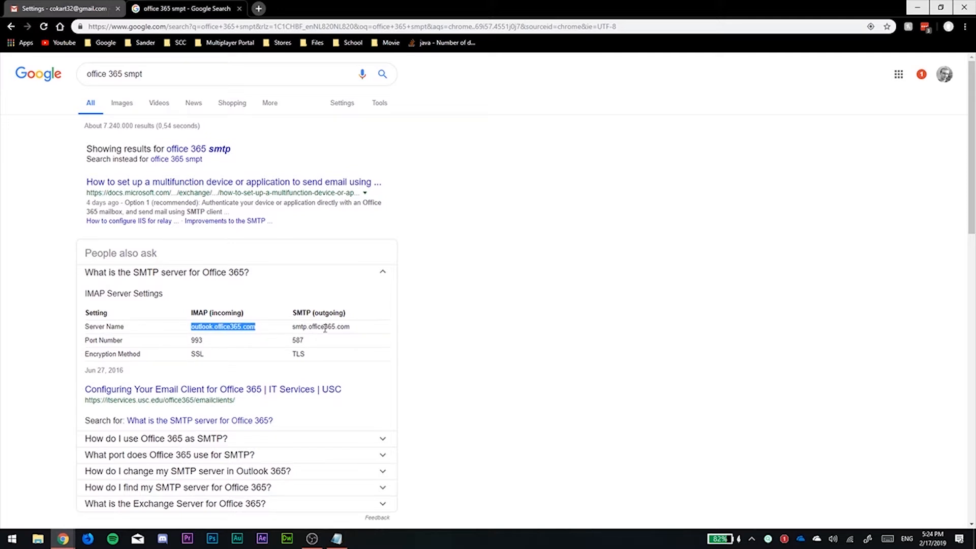
{"action": "mouse_move", "coordinate": [356, 329]}
{"action": "left_mouse_down"}
{"action": "mouse_move", "coordinate": [285, 334]}
{"action": "mouse_move", "coordinate": [356, 329]}
{"action": "left_mouse_up"}
{"action": "key", "text": "ctrl+c"}
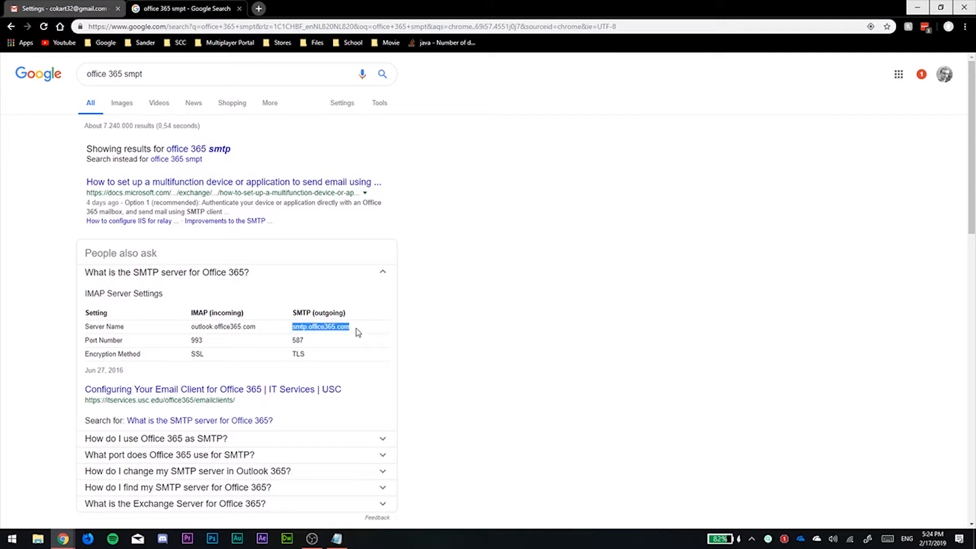
{"action": "left_click", "coordinate": [63, 9]}
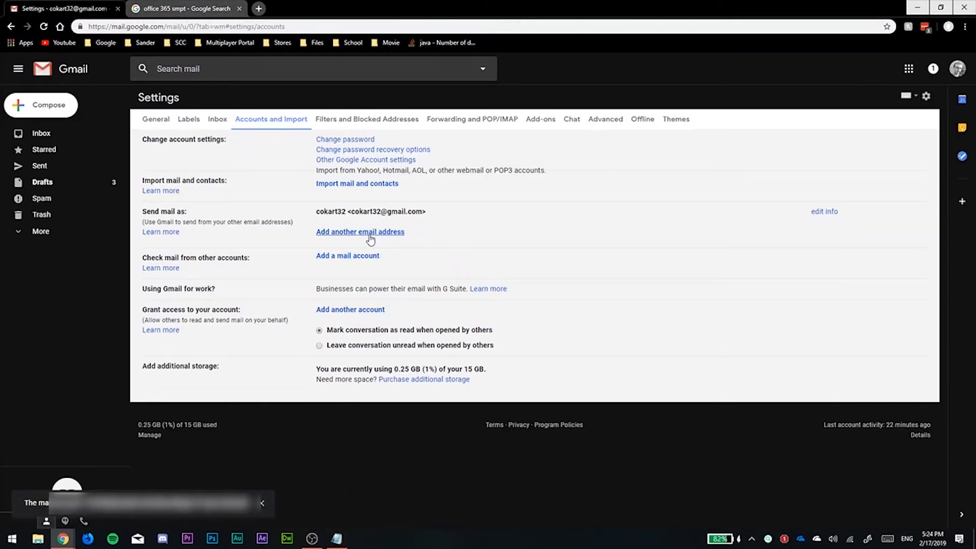
{"action": "key", "text": "alt+Tab"}
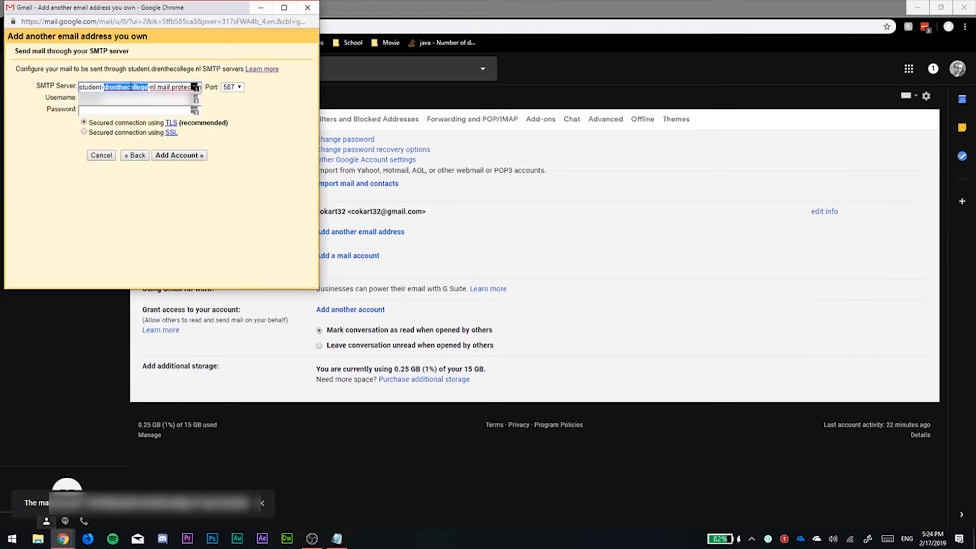
{"action": "key", "text": "ctrl+v"}
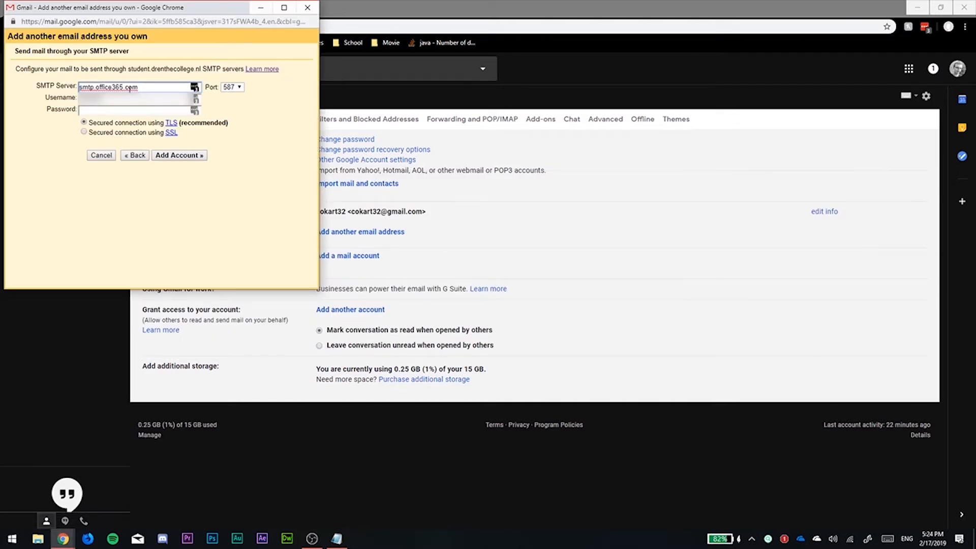
Replace the SMTP username with the full school email address kept in Notepad.
{"action": "key", "text": "Tab"}
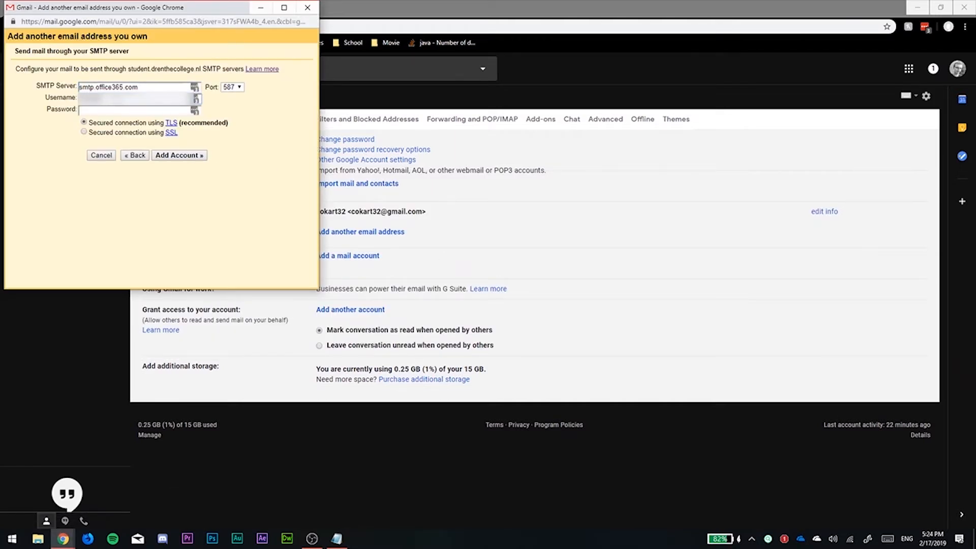
{"action": "left_click", "coordinate": [331, 537]}
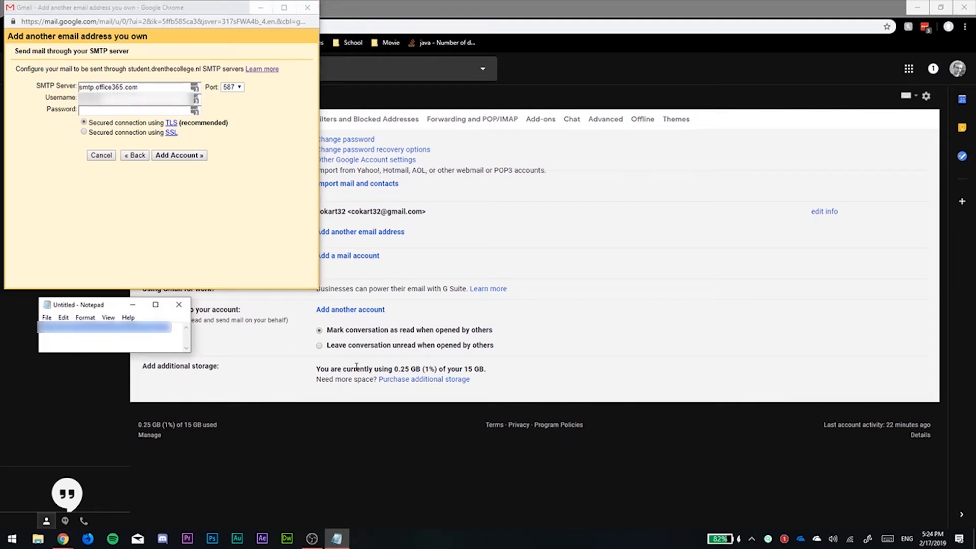
{"action": "left_click", "coordinate": [118, 108]}
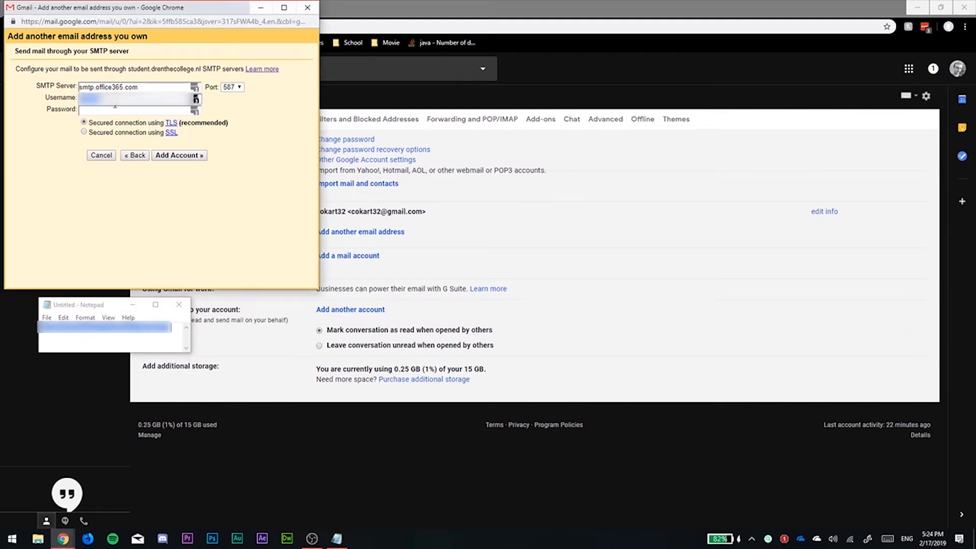
Enter the school account's password in the SMTP settings and add the account.
{"action": "left_click", "coordinate": [117, 112]}
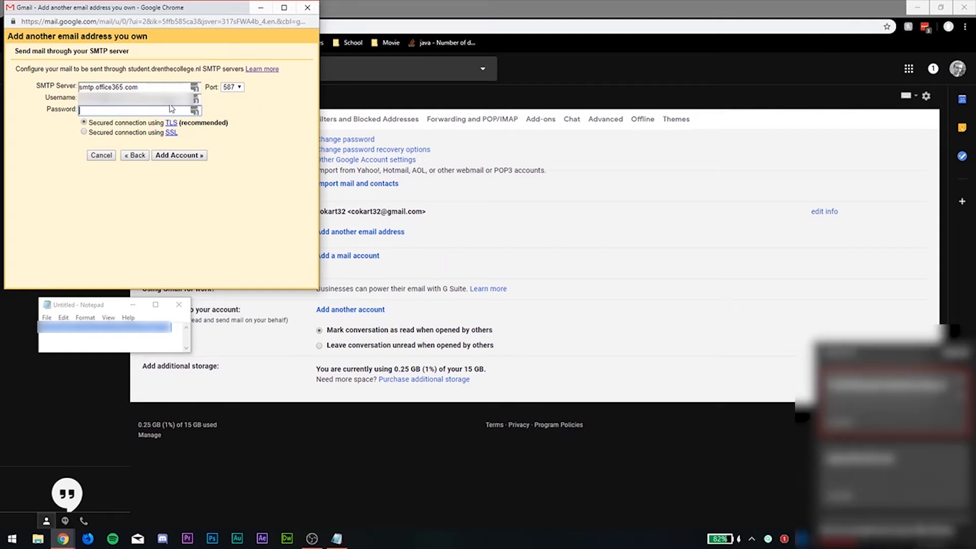
{"action": "scroll", "coordinate": [895, 432], "scroll_direction": "down", "scroll_amount": 4}
{"action": "scroll", "coordinate": [894, 435], "scroll_direction": "down", "scroll_amount": 1}
{"action": "left_click", "coordinate": [893, 435]}
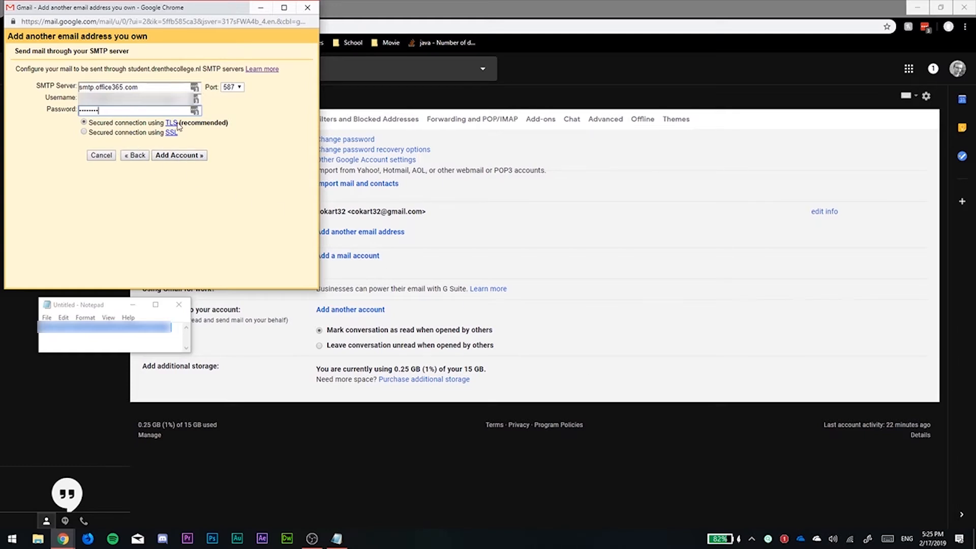
{"action": "left_click", "coordinate": [186, 156]}
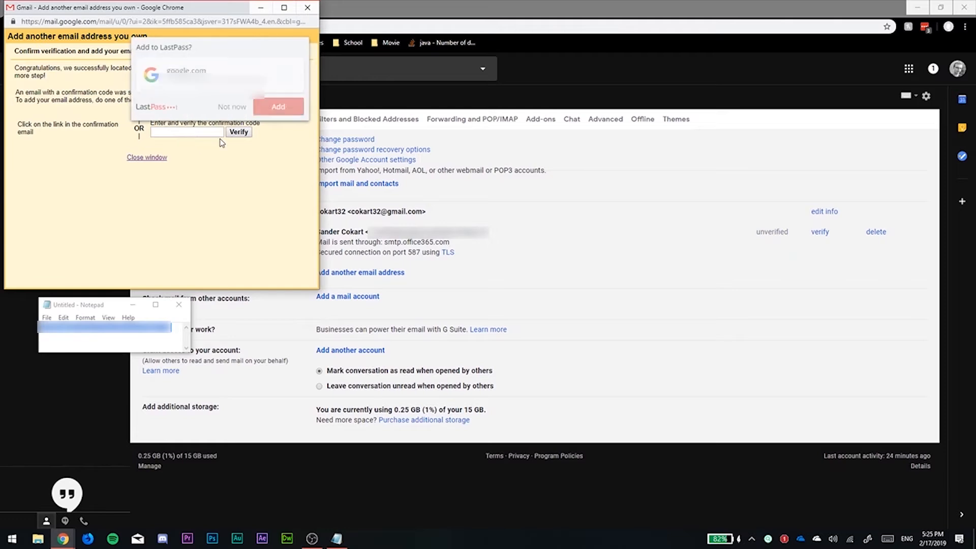
Open the Gmail confirmation conversation in the Spam folder of the main mailbox.
{"action": "left_click", "coordinate": [513, 216]}
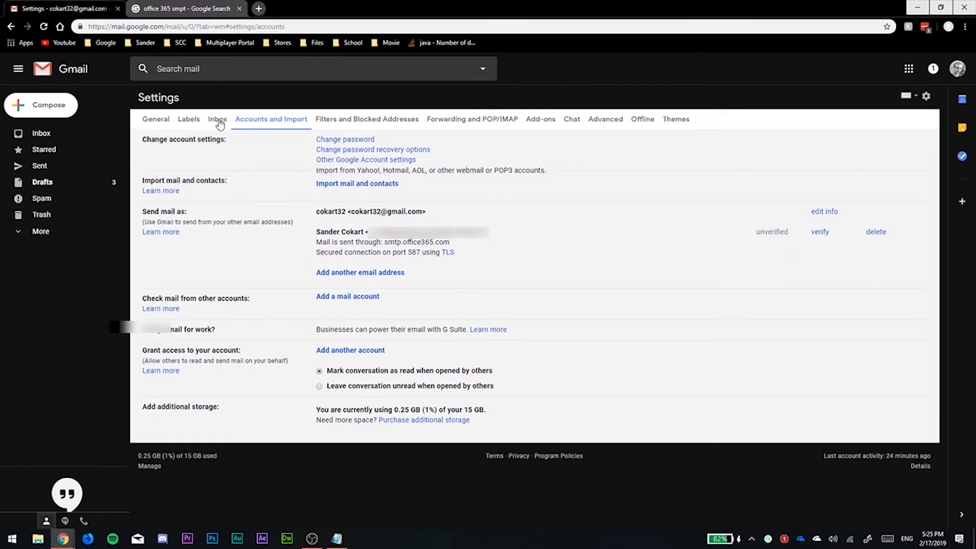
{"action": "left_click", "coordinate": [160, 120]}
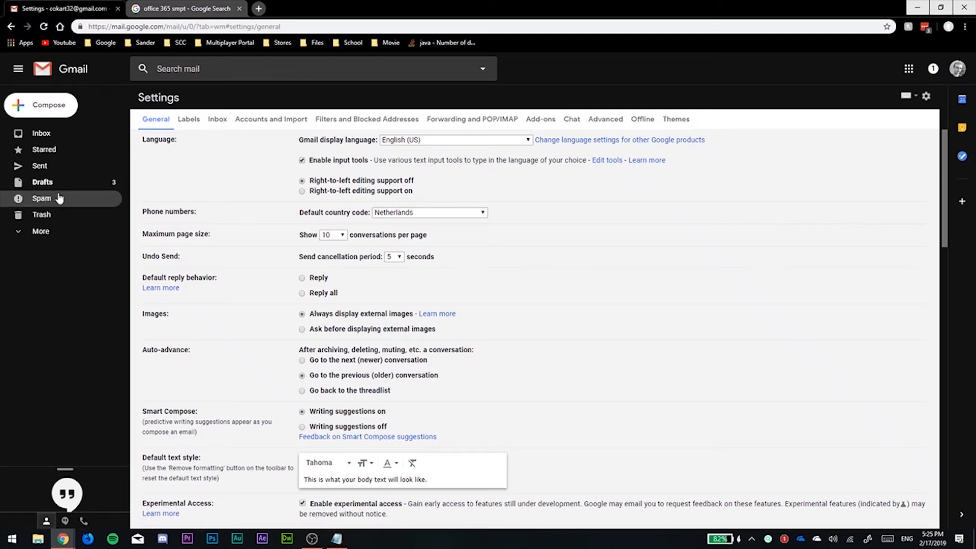
{"action": "left_click", "coordinate": [42, 198]}
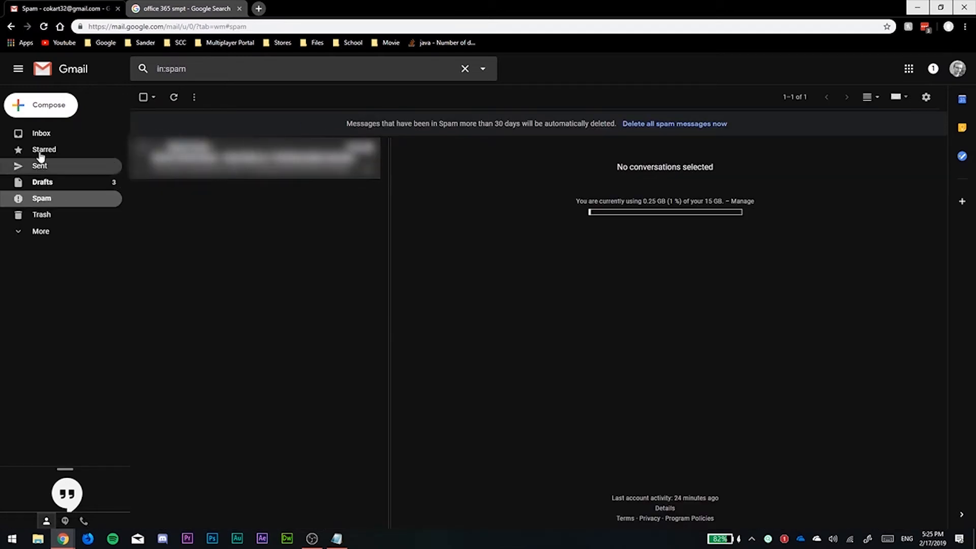
{"action": "left_click", "coordinate": [246, 173]}
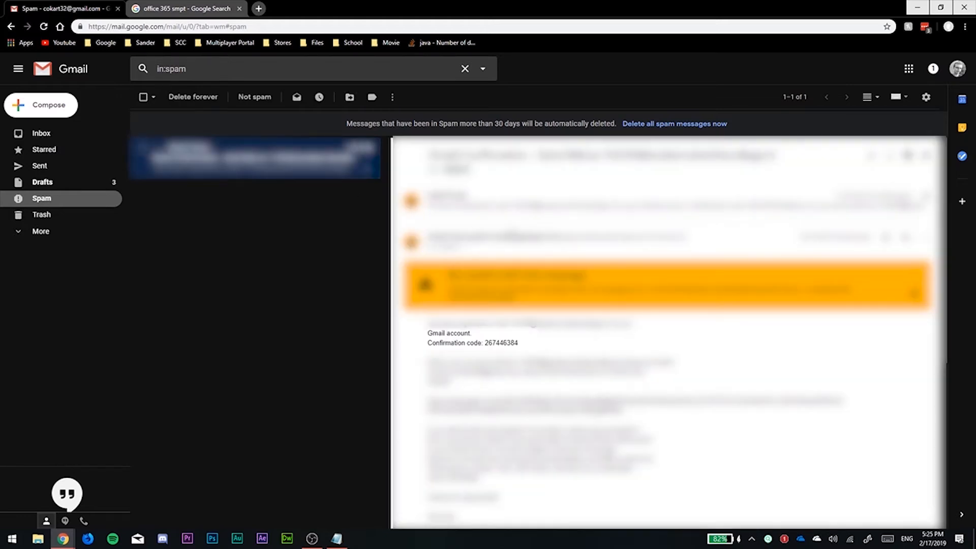
Copy the confirmation code from the most recent message in the Gmail confirmation conversation.
{"action": "left_click", "coordinate": [510, 209]}
{"action": "left_click_drag", "start_coordinate": [519, 304], "coordinate": [485, 304]}
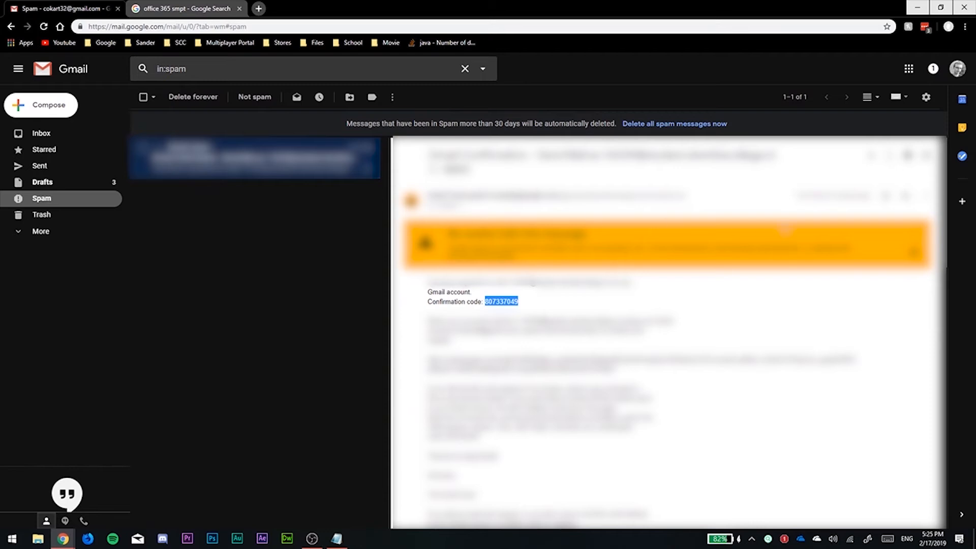
{"action": "left_click", "coordinate": [491, 203]}
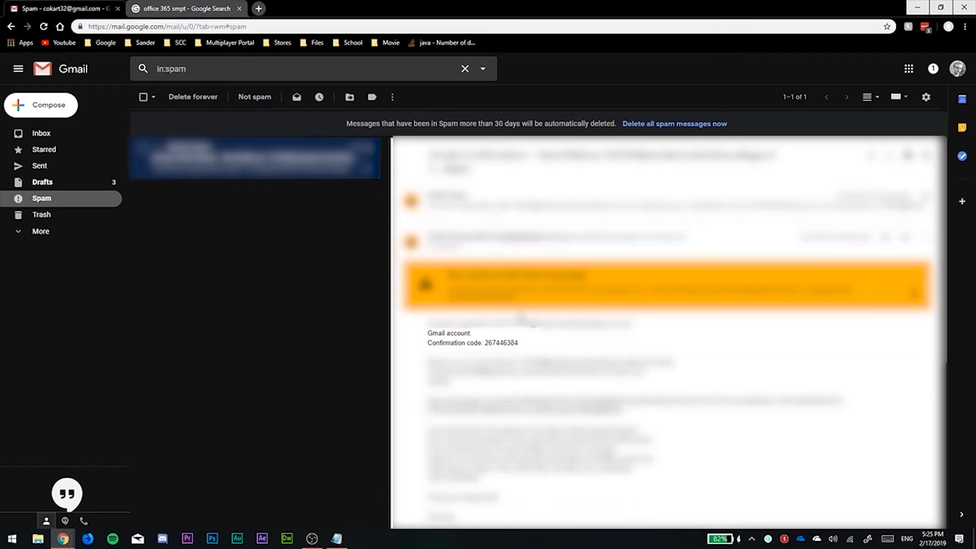
{"action": "left_click_drag", "start_coordinate": [519, 343], "coordinate": [489, 346]}
{"action": "key", "text": "ctrl+c"}
Decline saving the login to LastPass, then paste the confirmation code and verify the new sending address.
{"action": "left_click", "coordinate": [160, 13]}
{"action": "key", "text": "alt+Tab"}
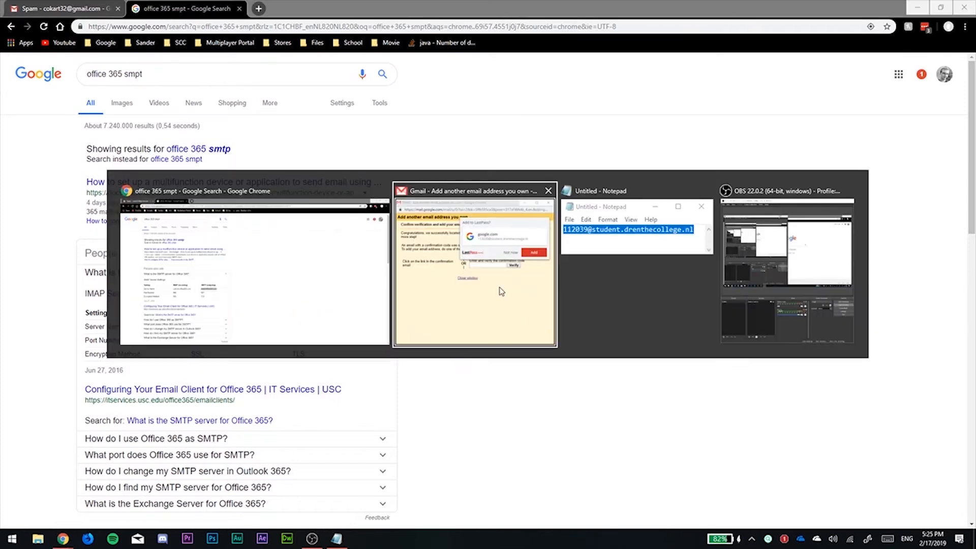
{"action": "left_click", "coordinate": [239, 109]}
{"action": "left_click", "coordinate": [197, 131]}
{"action": "key", "text": "ctrl+v"}
{"action": "left_click", "coordinate": [233, 133]}
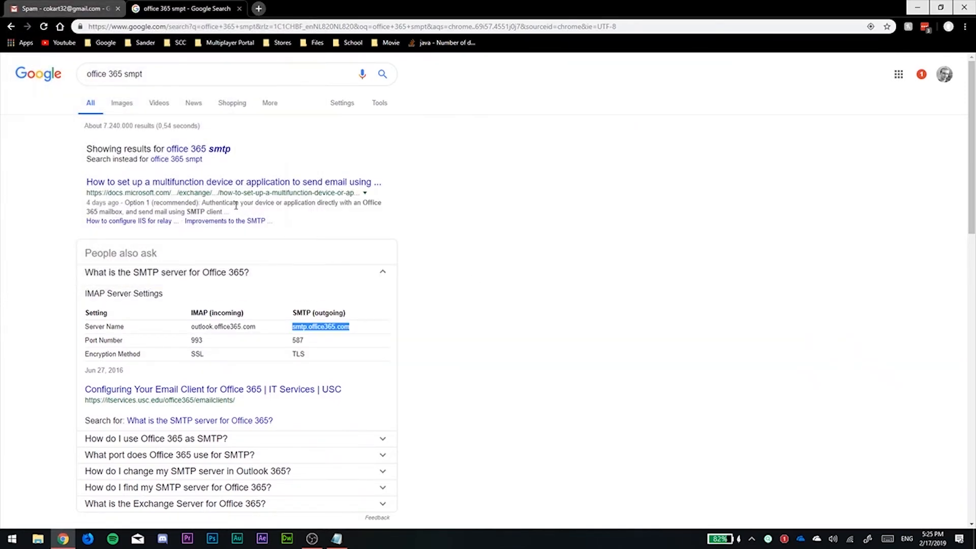
Close the Google search tab and start composing a new email message in Gmail.
{"action": "left_click", "coordinate": [240, 8]}
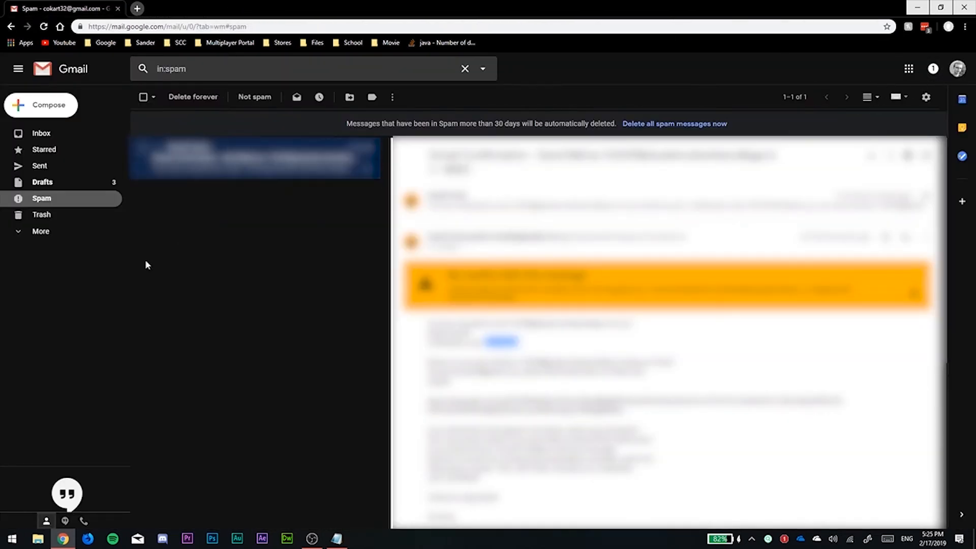
{"action": "left_click", "coordinate": [47, 105]}
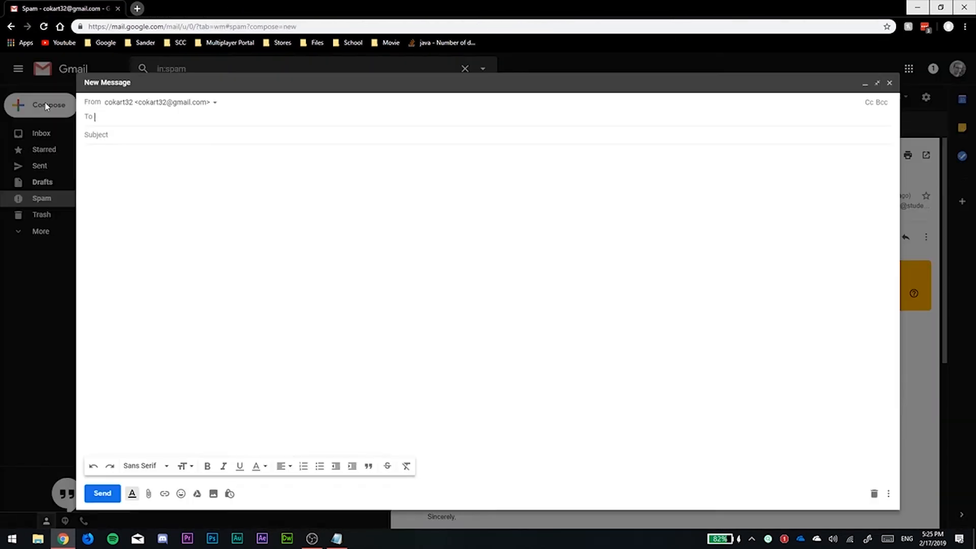
Check which sender addresses are available for the new message, then close the empty compose window.
{"action": "left_click", "coordinate": [122, 102]}
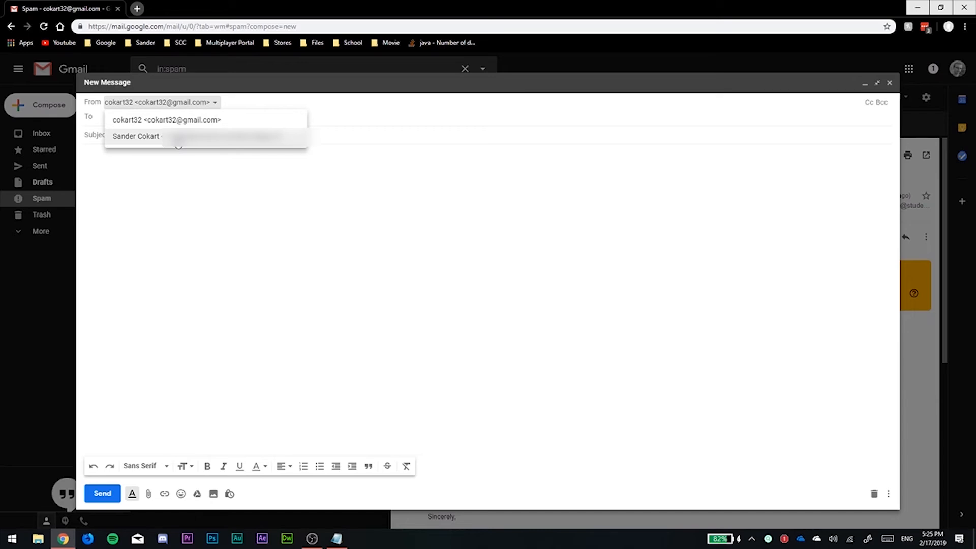
{"action": "left_click", "coordinate": [201, 155]}
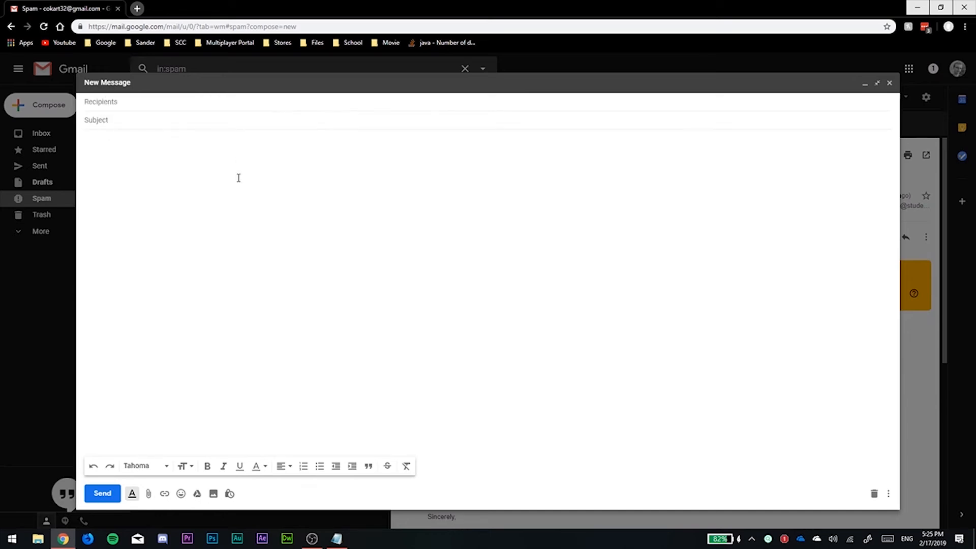
{"action": "left_click", "coordinate": [889, 83]}
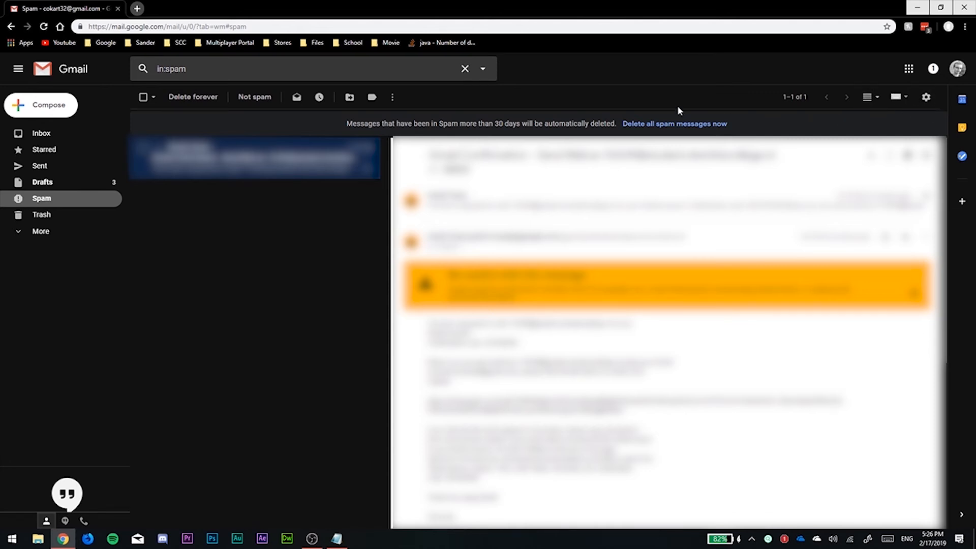
{"action": "left_click", "coordinate": [926, 97]}
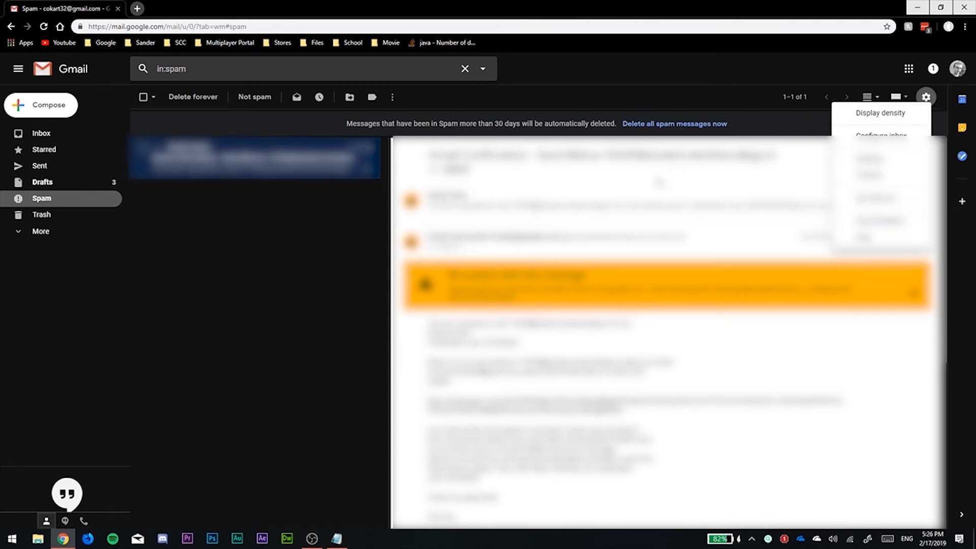
{"action": "left_click", "coordinate": [67, 233]}
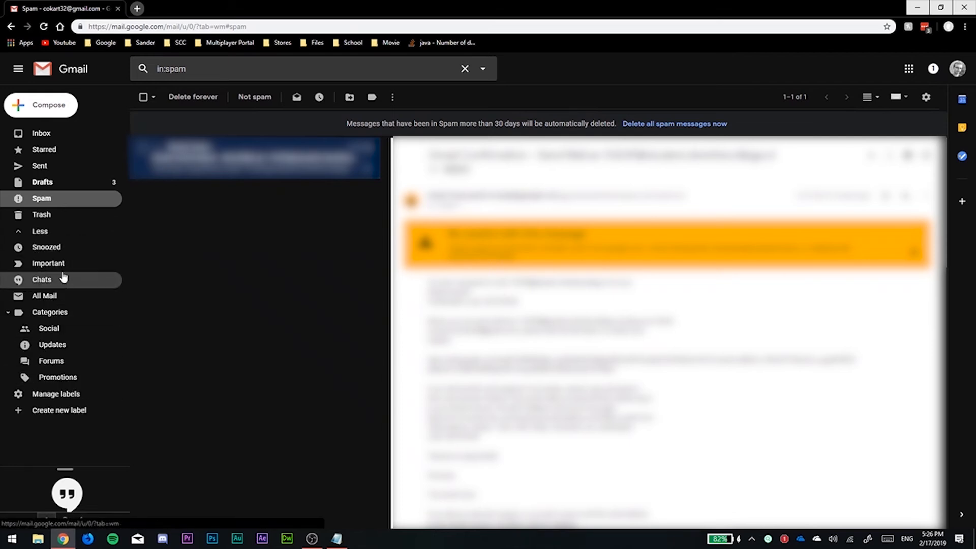
{"action": "left_click", "coordinate": [40, 233]}
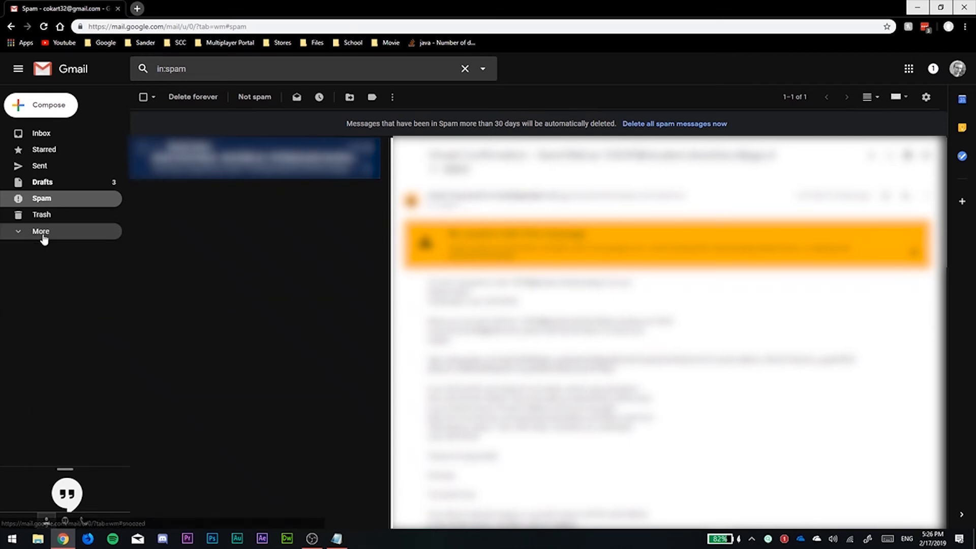
Set the Snoozed system label to show in the label list in the Gmail settings, then return to the inbox.
{"action": "left_click", "coordinate": [926, 97]}
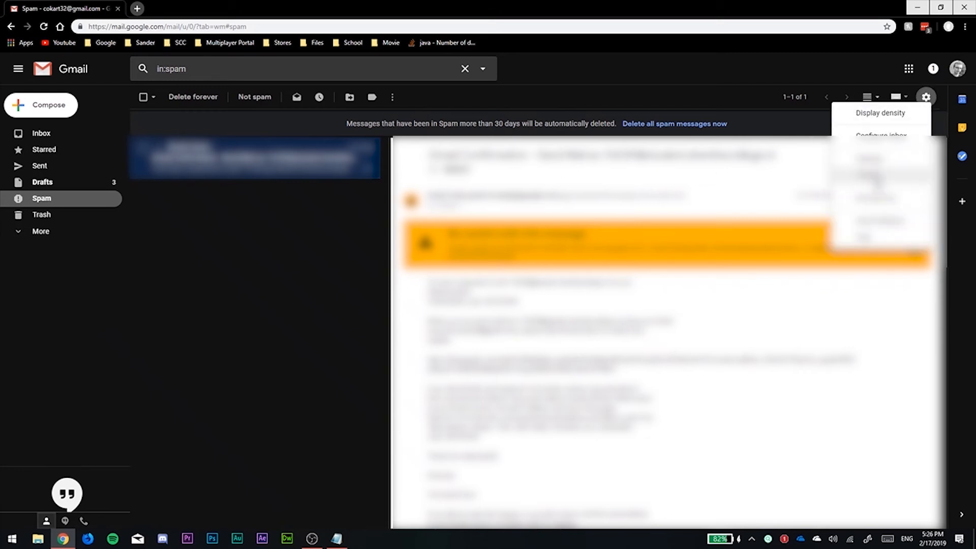
{"action": "left_click", "coordinate": [877, 161]}
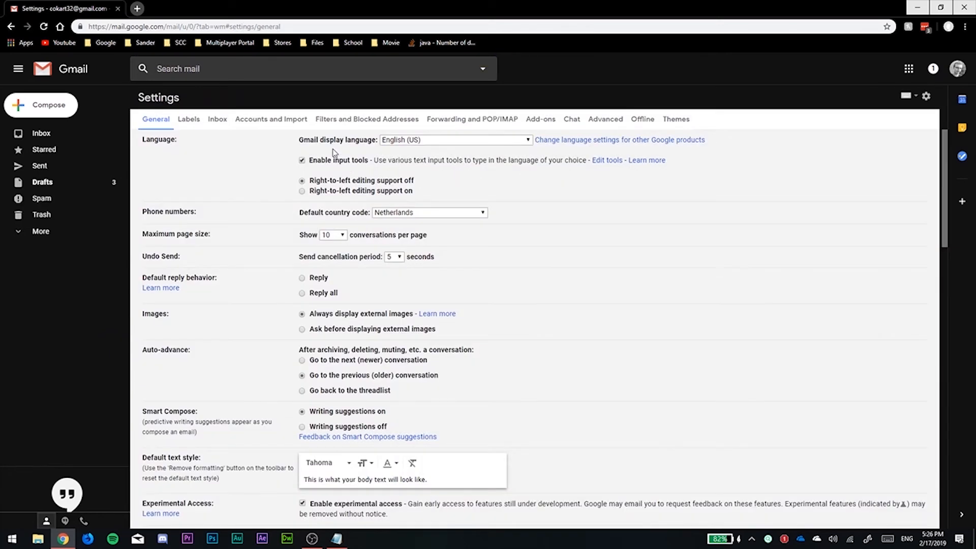
{"action": "left_click", "coordinate": [211, 124]}
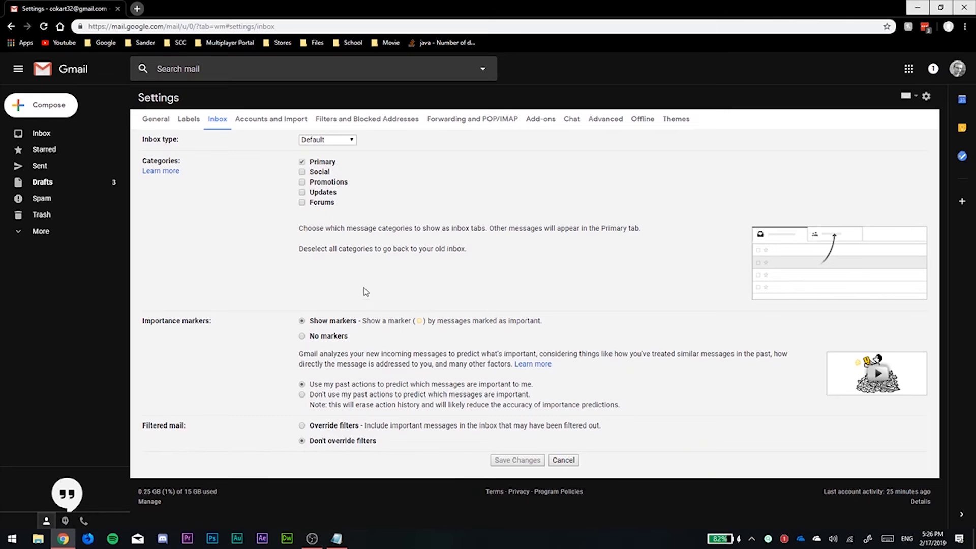
{"action": "left_click", "coordinate": [278, 125]}
{"action": "left_click", "coordinate": [362, 122]}
{"action": "left_click", "coordinate": [471, 122]}
{"action": "left_click", "coordinate": [548, 122]}
{"action": "left_click", "coordinate": [391, 121]}
{"action": "left_click", "coordinate": [189, 120]}
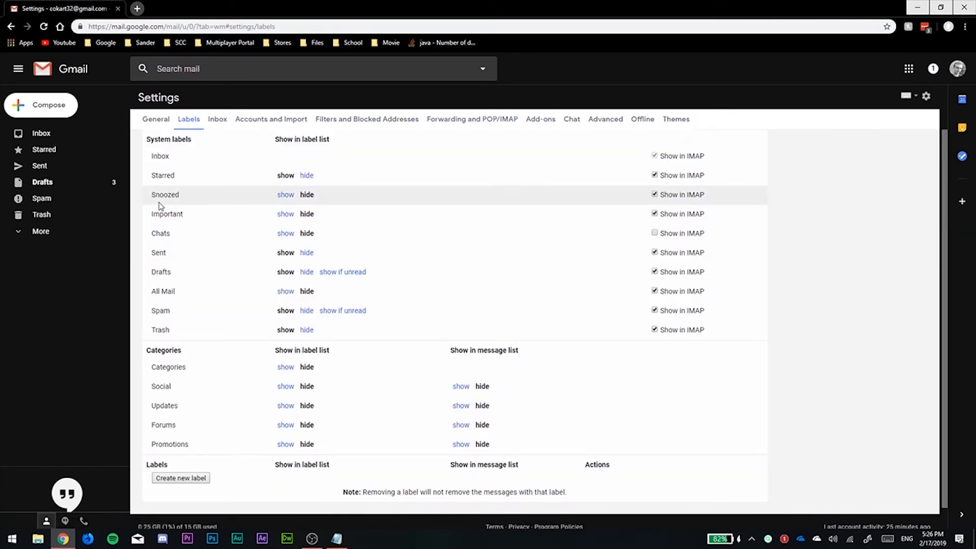
{"action": "left_click", "coordinate": [286, 195]}
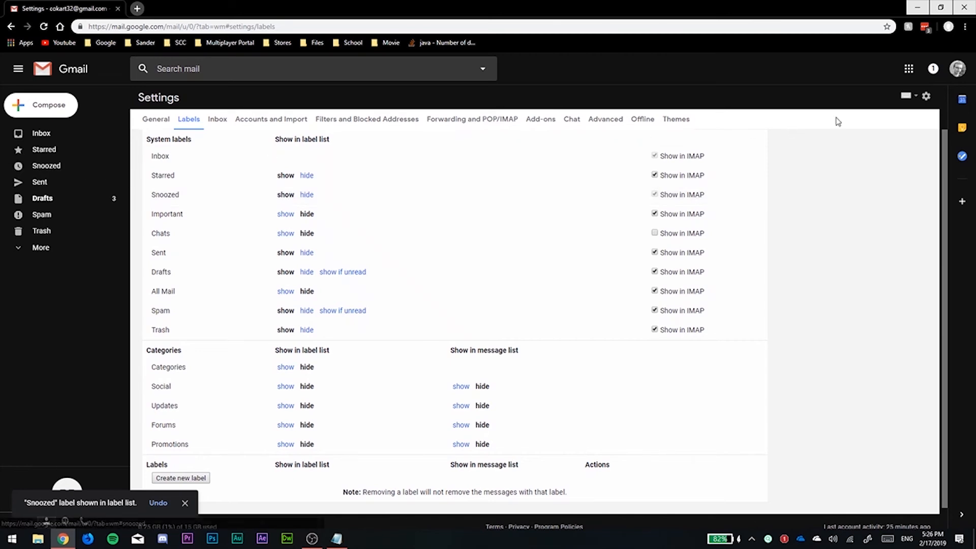
{"action": "left_click", "coordinate": [38, 135]}
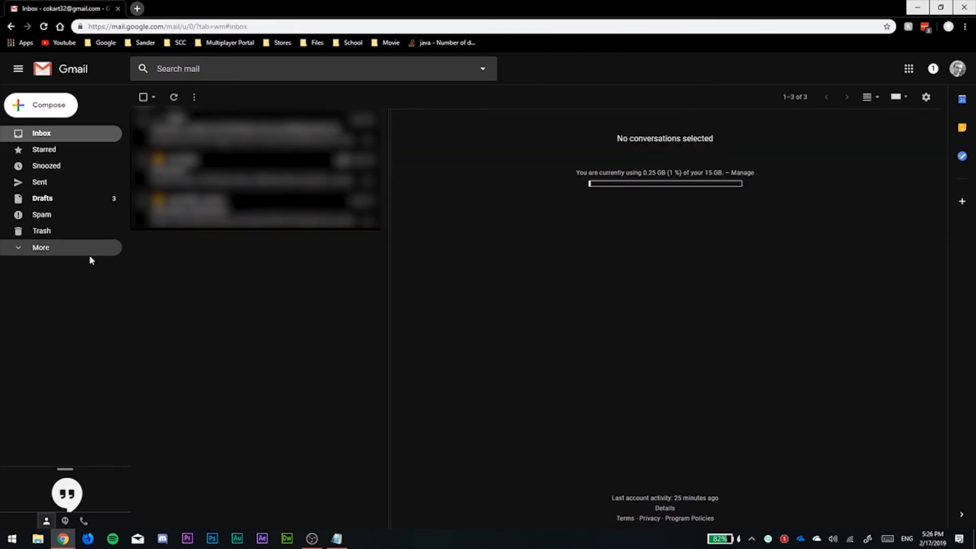
Move the draft conversation in the Drafts folder to Trash and return to the inbox.
{"action": "left_click", "coordinate": [45, 198]}
{"action": "left_click", "coordinate": [326, 121]}
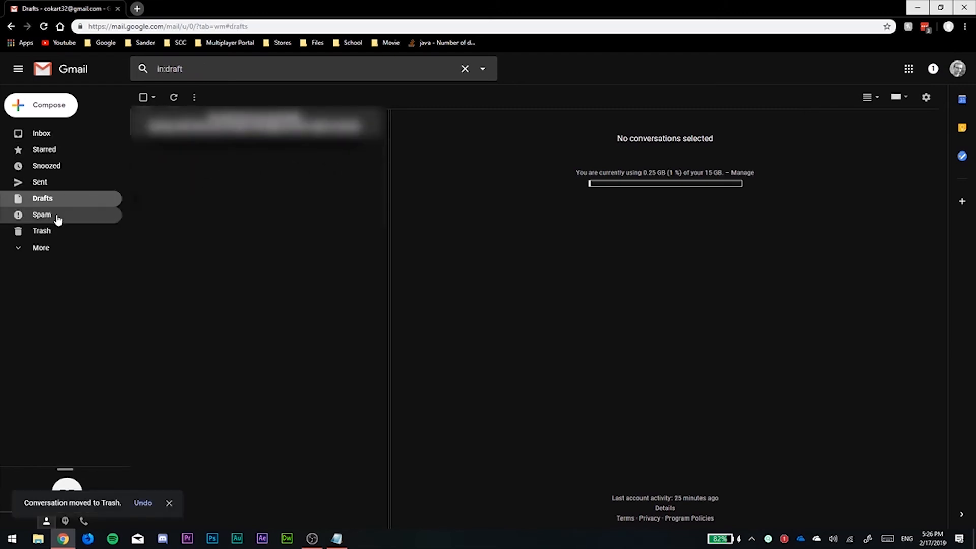
{"action": "left_click", "coordinate": [53, 138]}
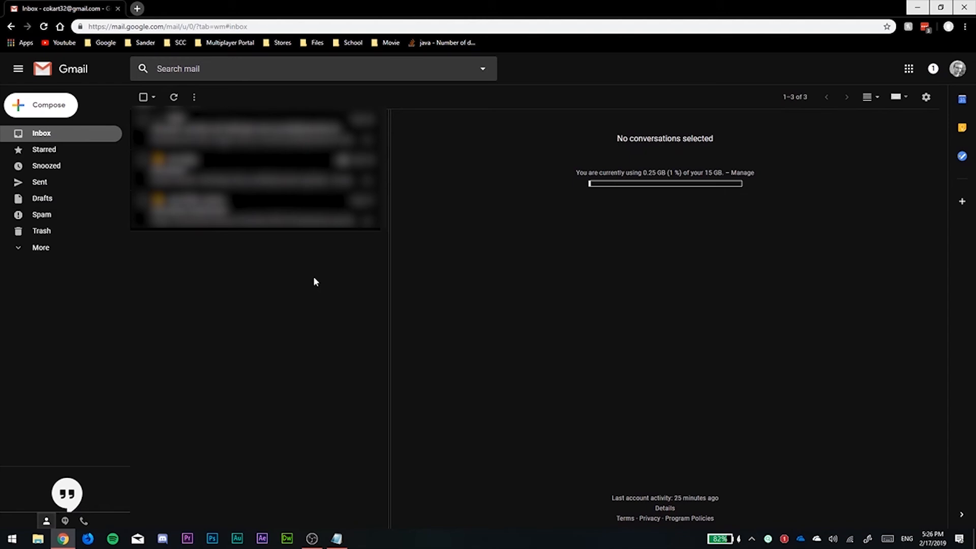